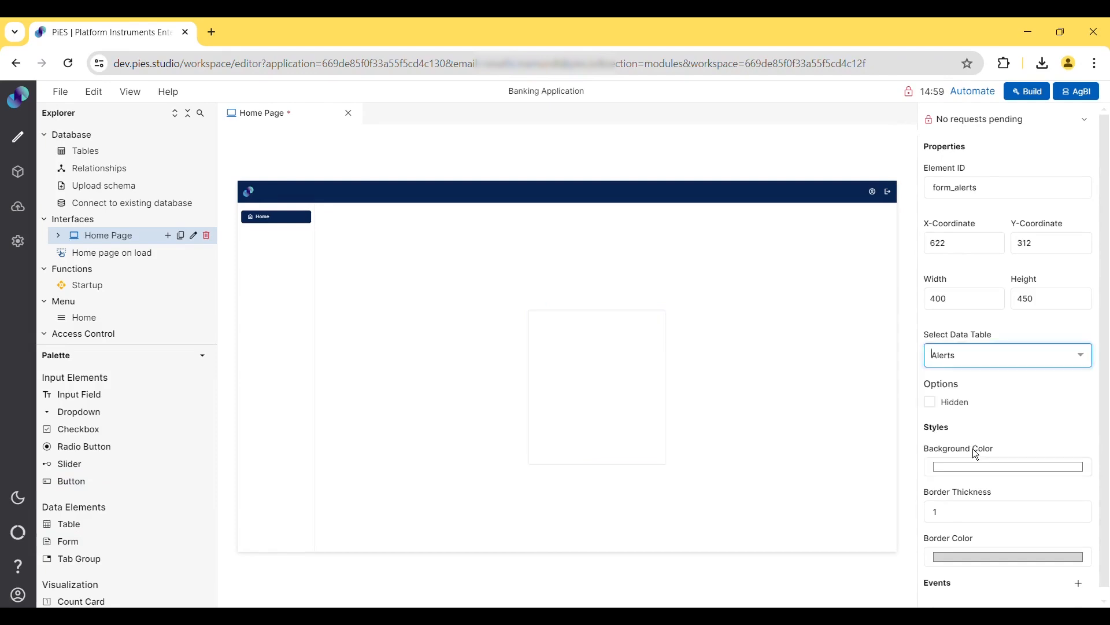
# Step: Add a button inside the alerts form and position it at X 110, Y 160
pyautogui.moveTo(117, 483); pyautogui.dragTo(586, 368)
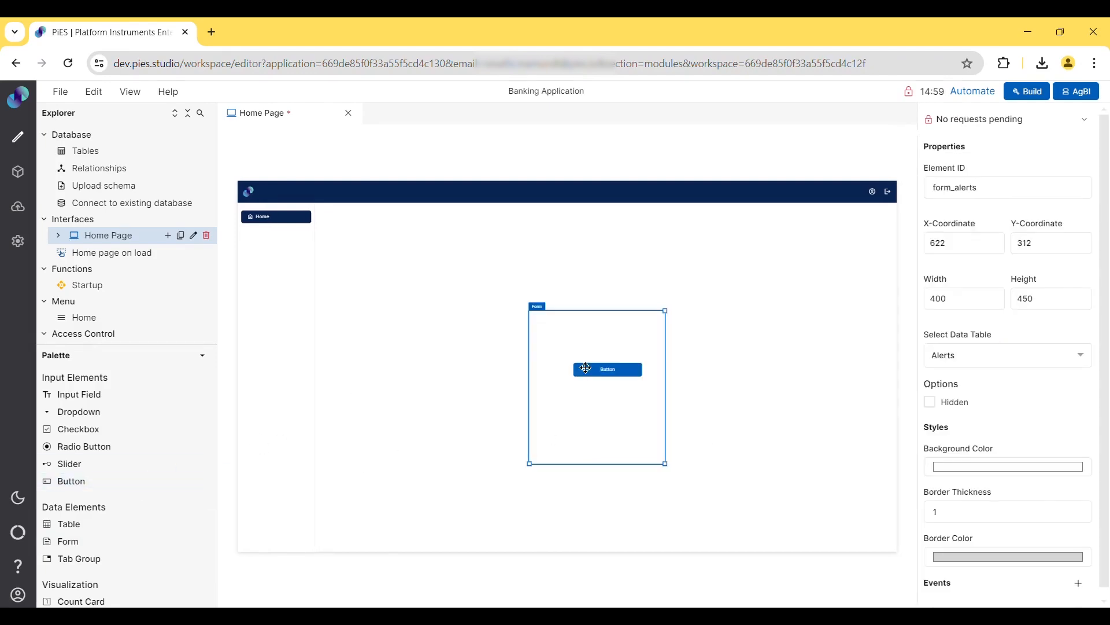
pyautogui.click(605, 374)
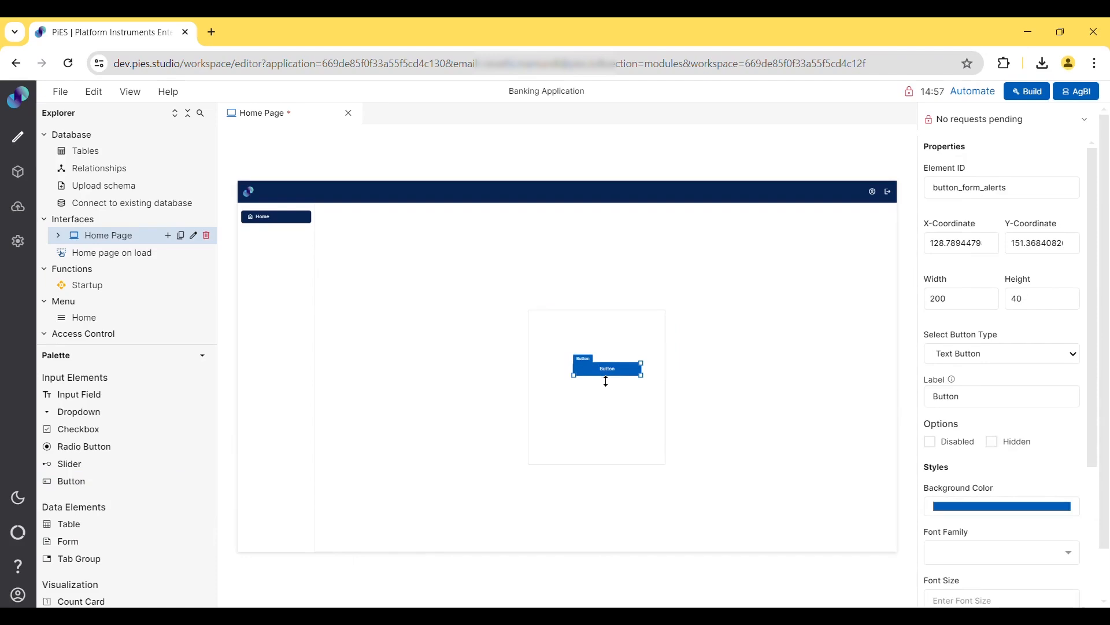
pyautogui.click(1025, 189)
pyautogui.doubleClick(959, 248)
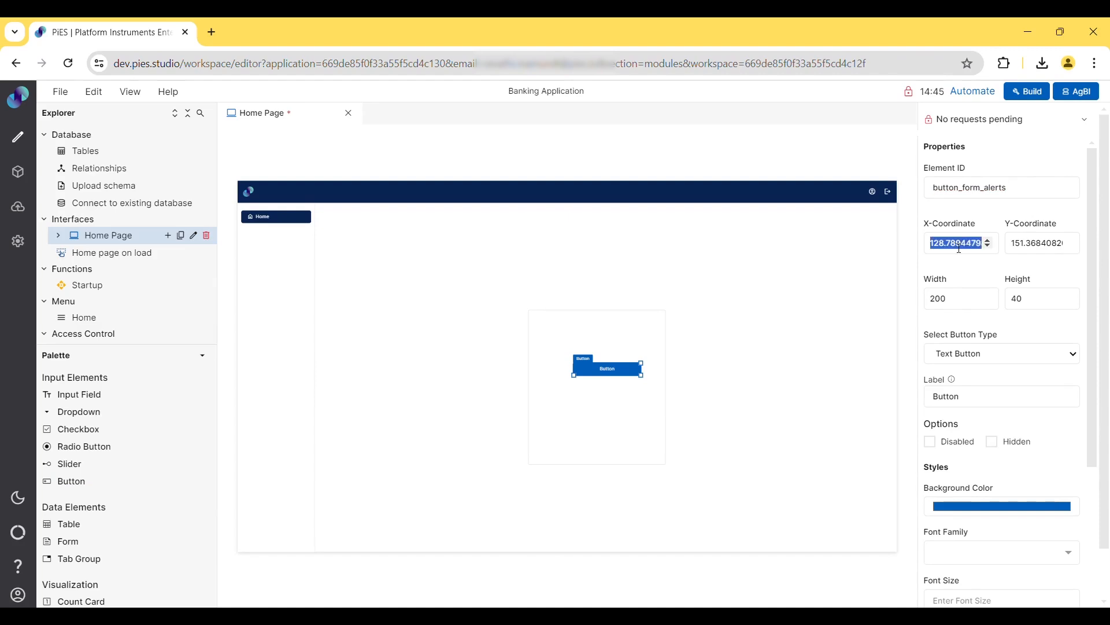
pyautogui.write('110')
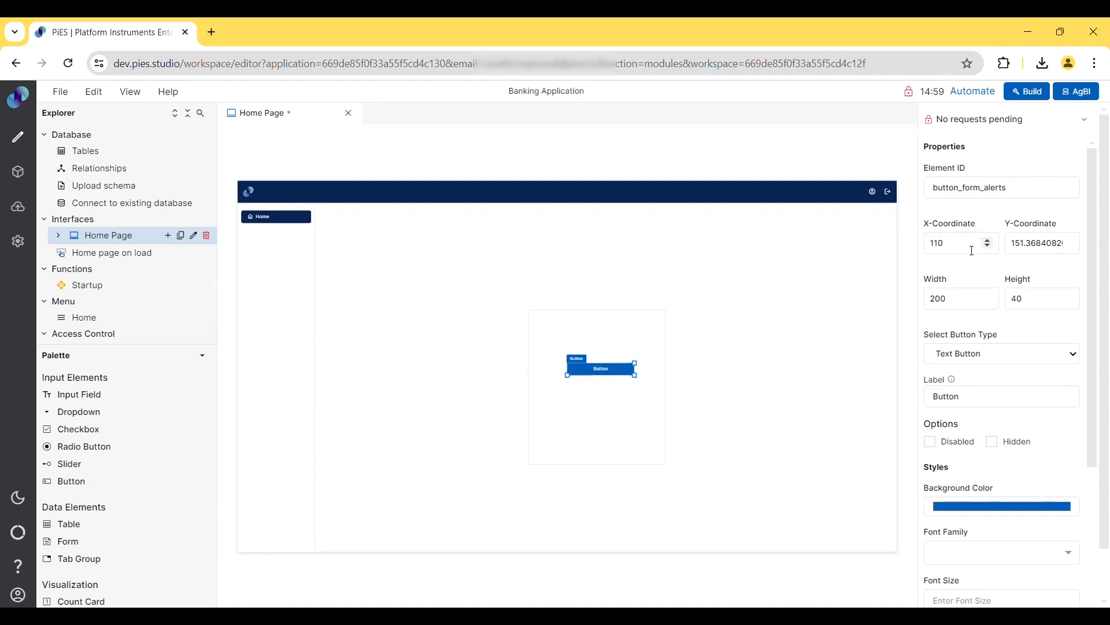
pyautogui.doubleClick(1033, 248)
pyautogui.write('160')
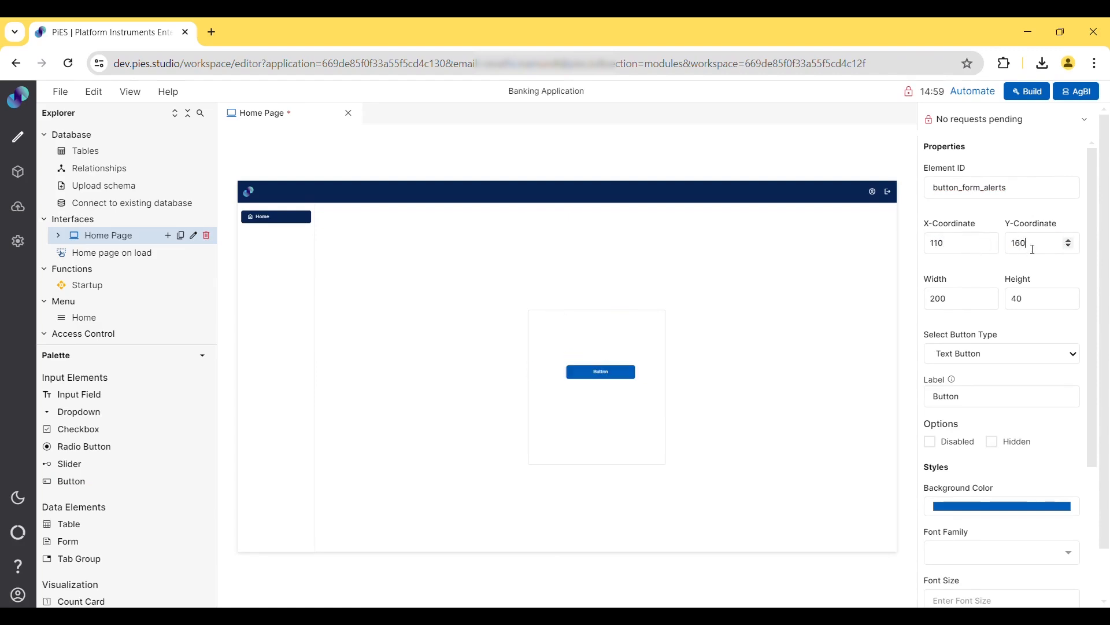
# Step: Resize the form's button to a width of 150 and a height of 35
pyautogui.click(957, 301)
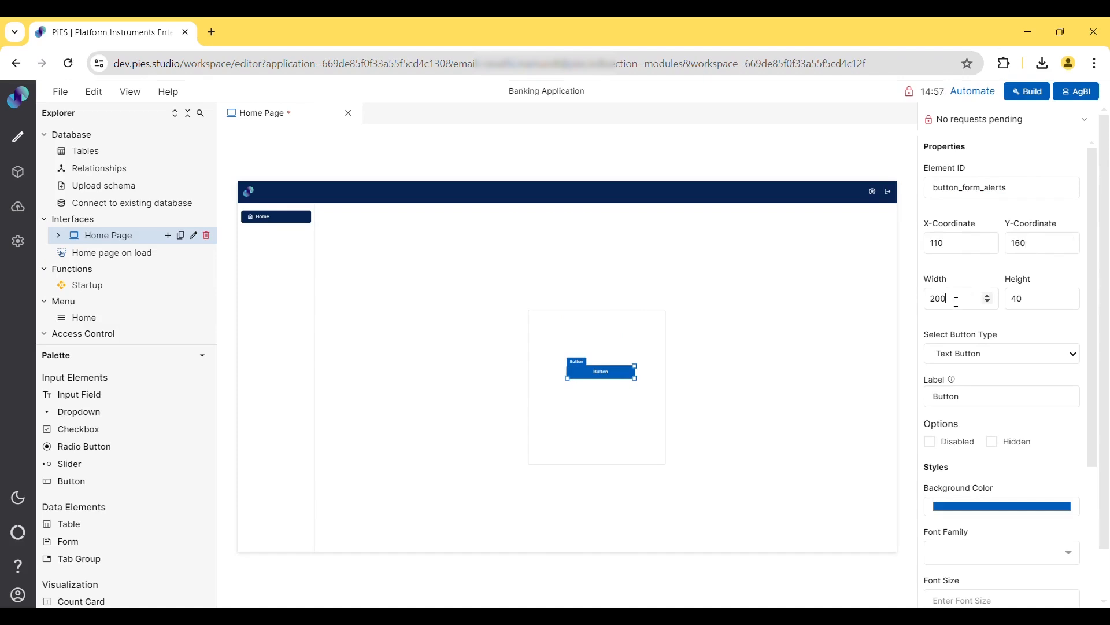
pyautogui.doubleClick(957, 302)
pyautogui.press('BackSpace')
pyautogui.write('150')
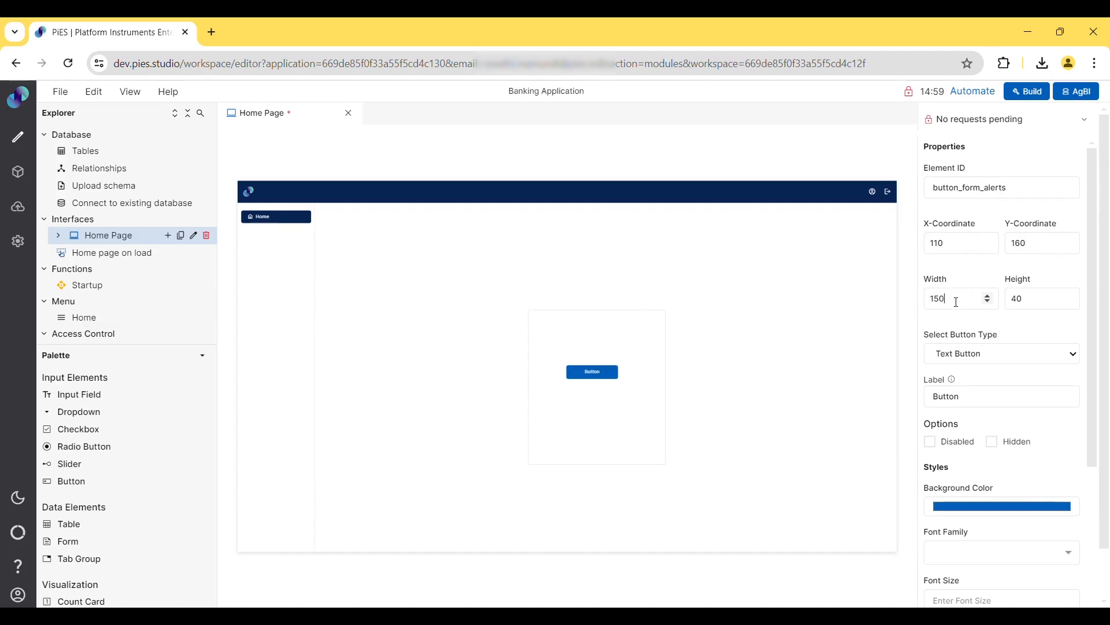
pyautogui.doubleClick(1031, 309)
pyautogui.press('BackSpace')
pyautogui.write('35')
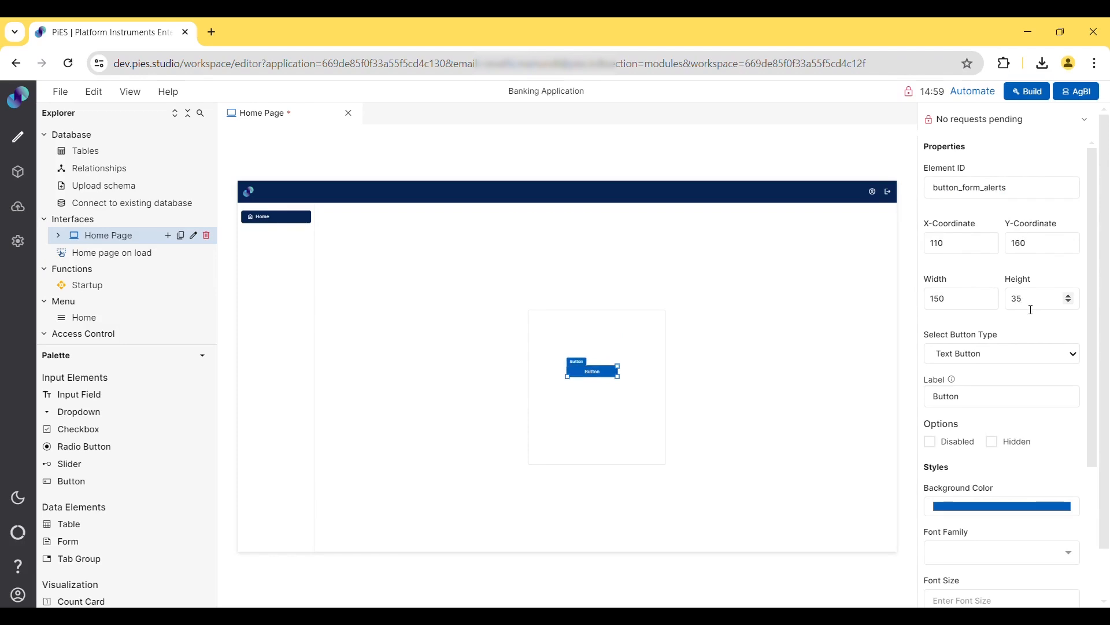
# Step: Change the button's label to "Save"
pyautogui.click(998, 342)
pyautogui.doubleClick(955, 398)
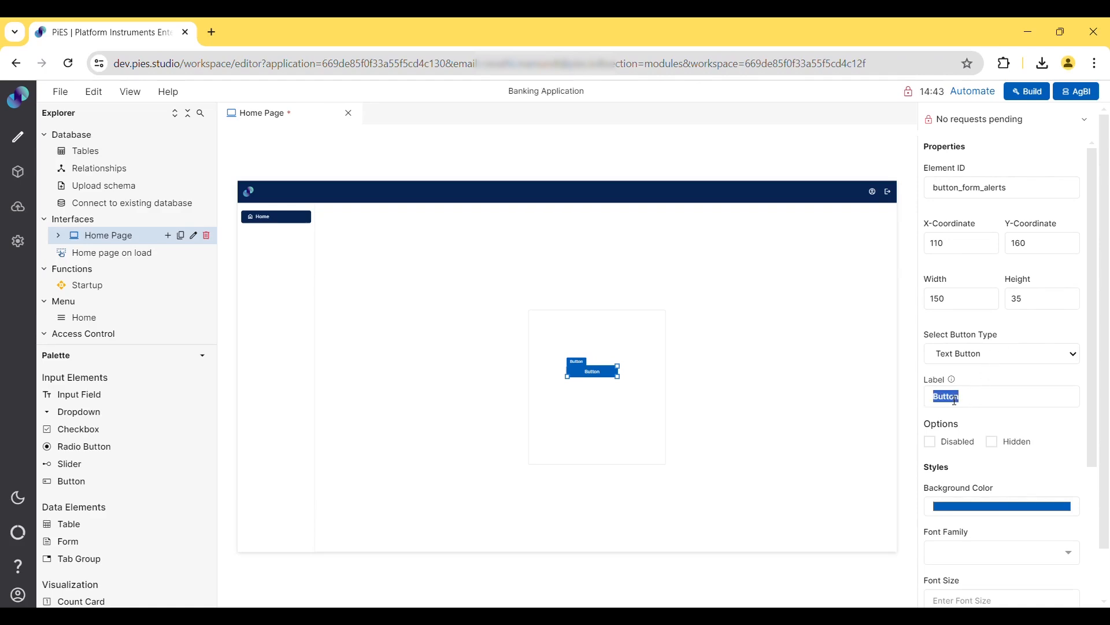
pyautogui.write('Save')
# Step: Try the Icon Button type and view the available icon libraries, cancelling the icon selection
pyautogui.click(966, 384)
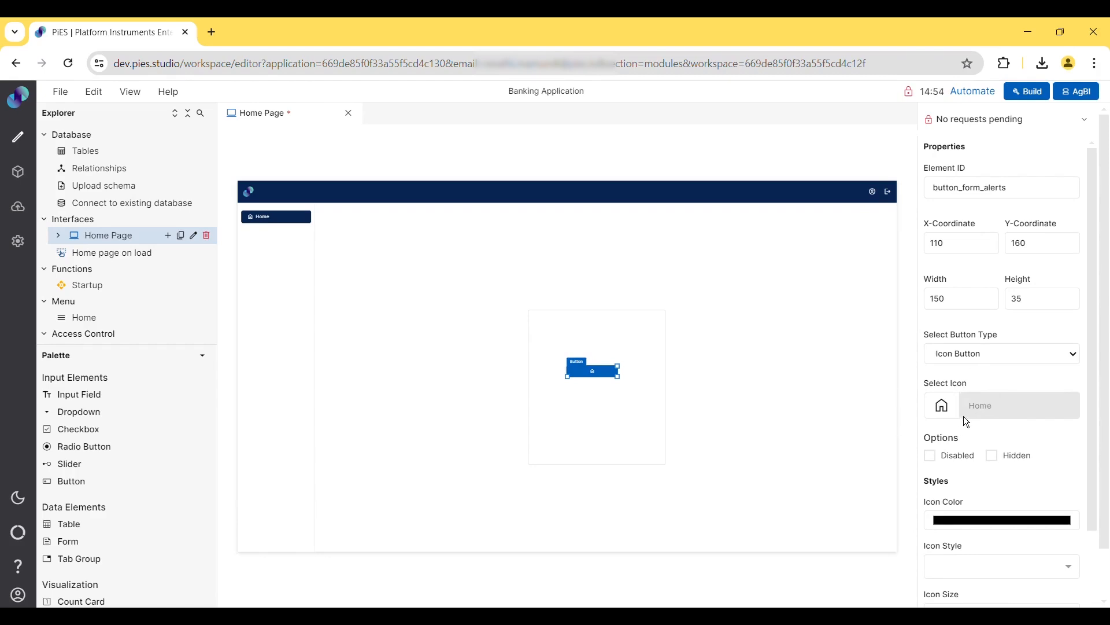
pyautogui.click(981, 413)
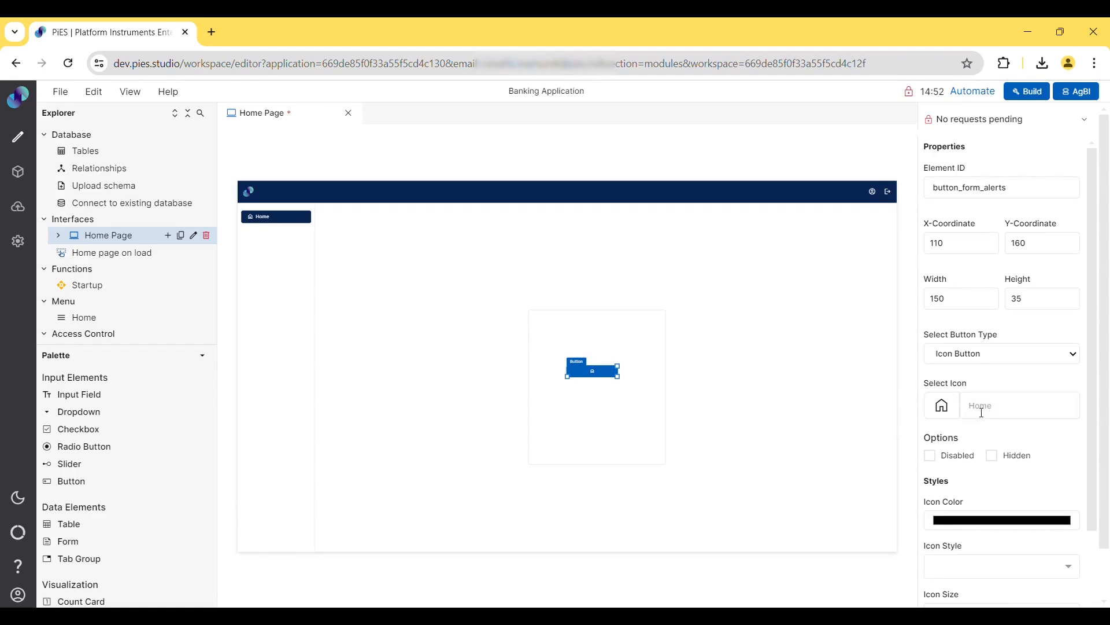
pyautogui.click(981, 412)
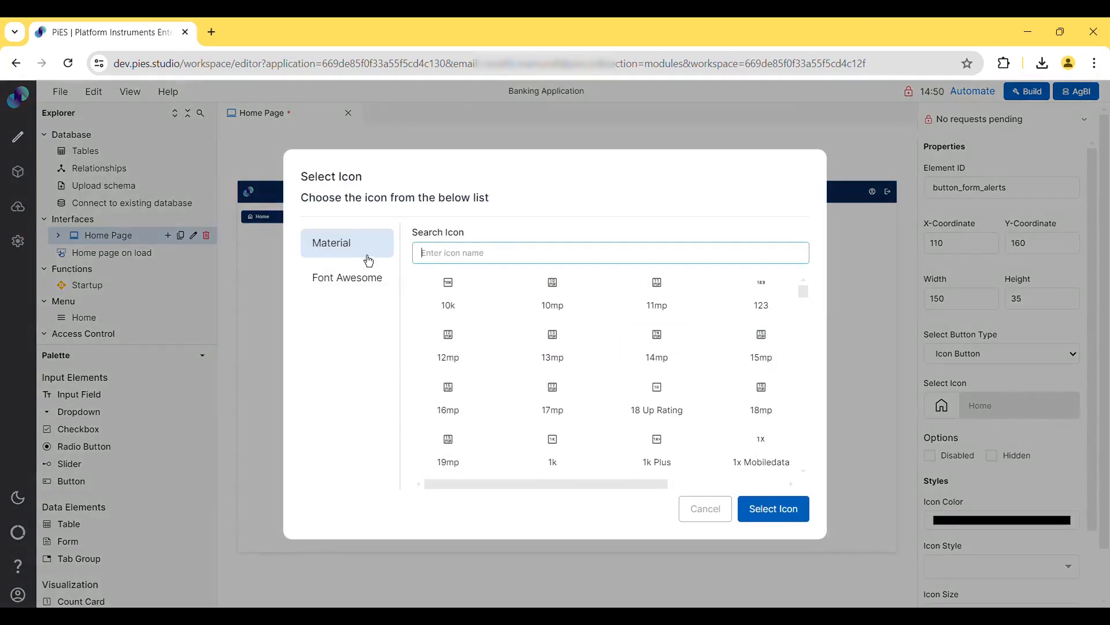
pyautogui.click(361, 290)
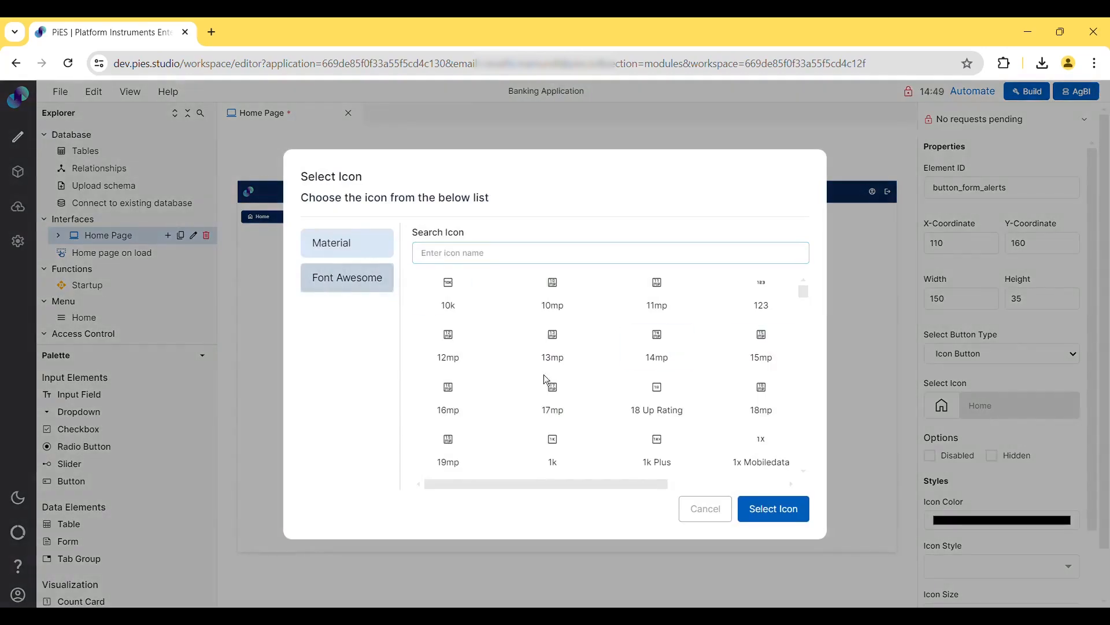
pyautogui.click(707, 513)
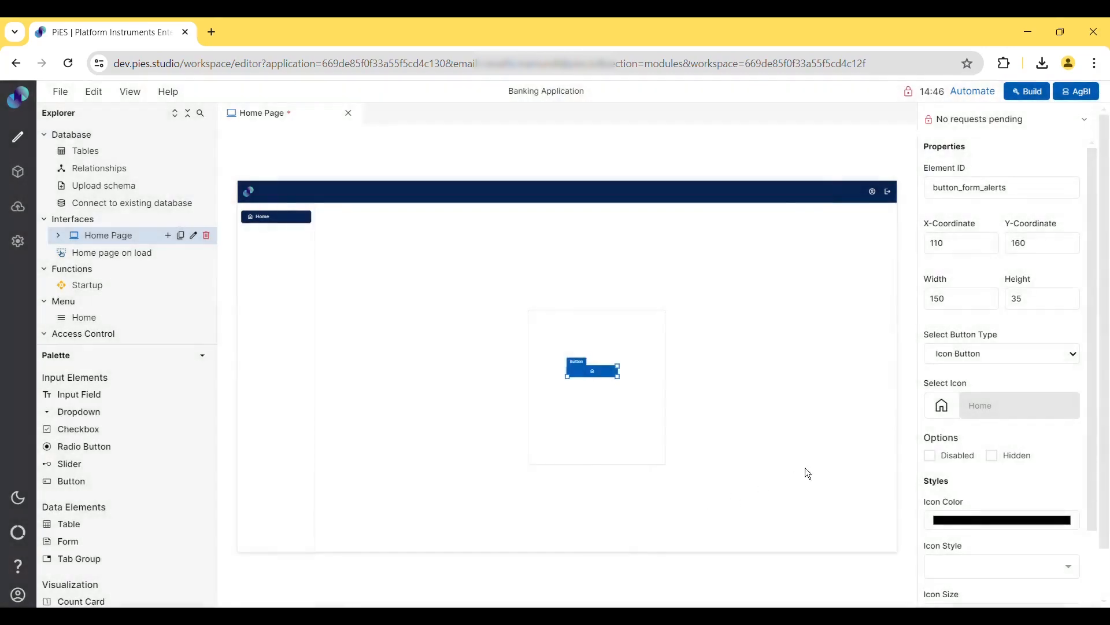
# Step: Set the button type to Icon & Text and enable its Hidden option
pyautogui.click(994, 361)
pyautogui.click(970, 400)
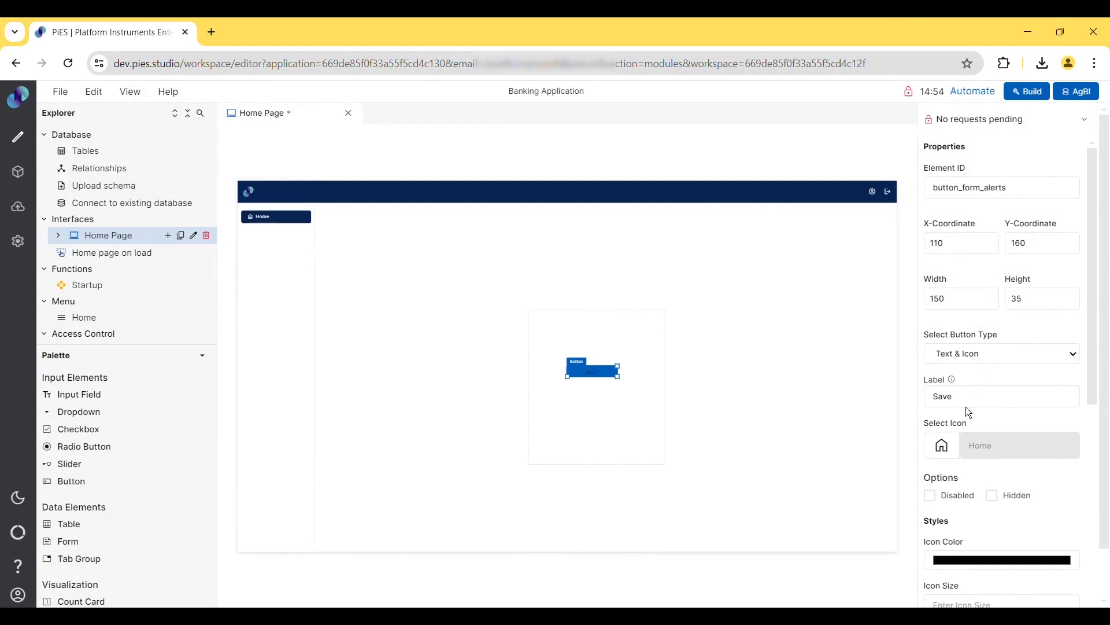
pyautogui.press('Down')
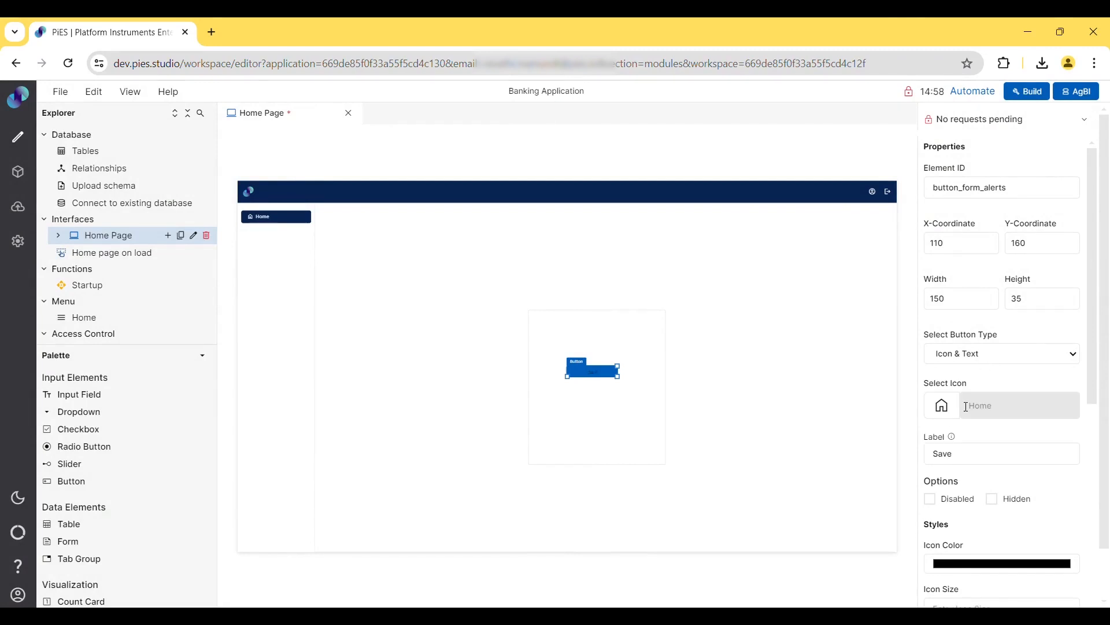
pyautogui.scroll(-2, 966, 407)
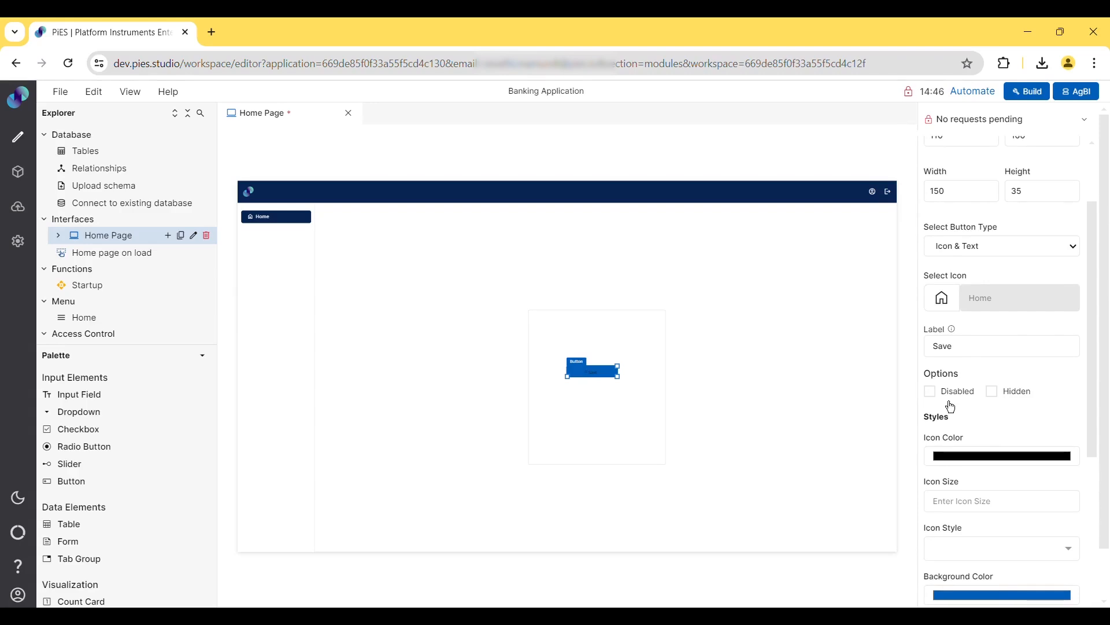
pyautogui.click(1012, 403)
# Step: Style the button's icon with a dusty pink color, size 10 and Italic style
pyautogui.scroll(-5, 1012, 403)
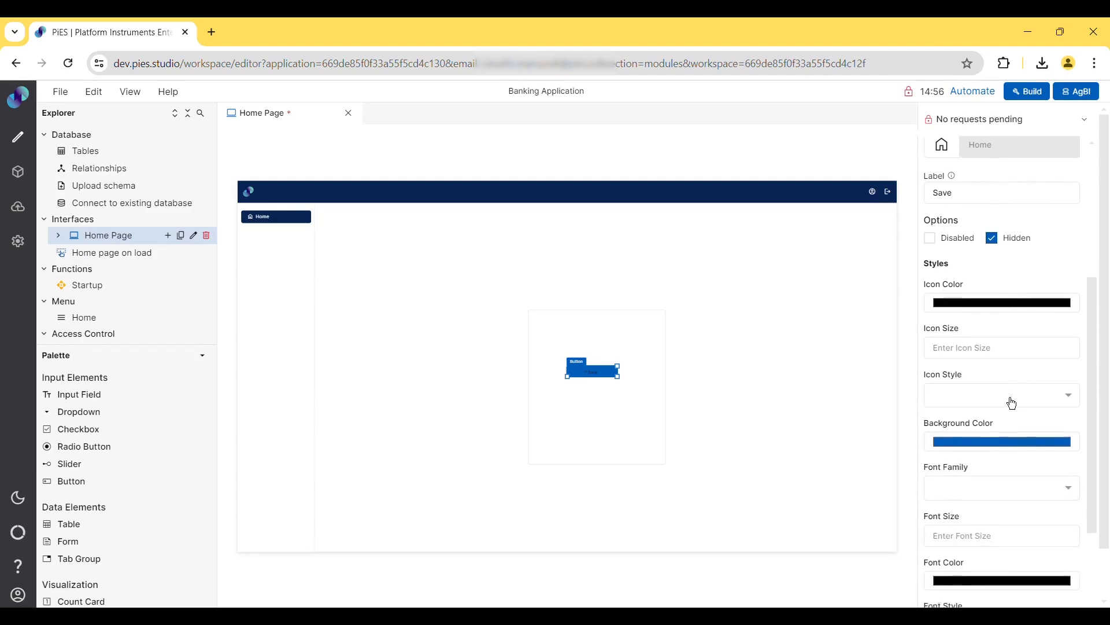
pyautogui.scroll(1, 1009, 219)
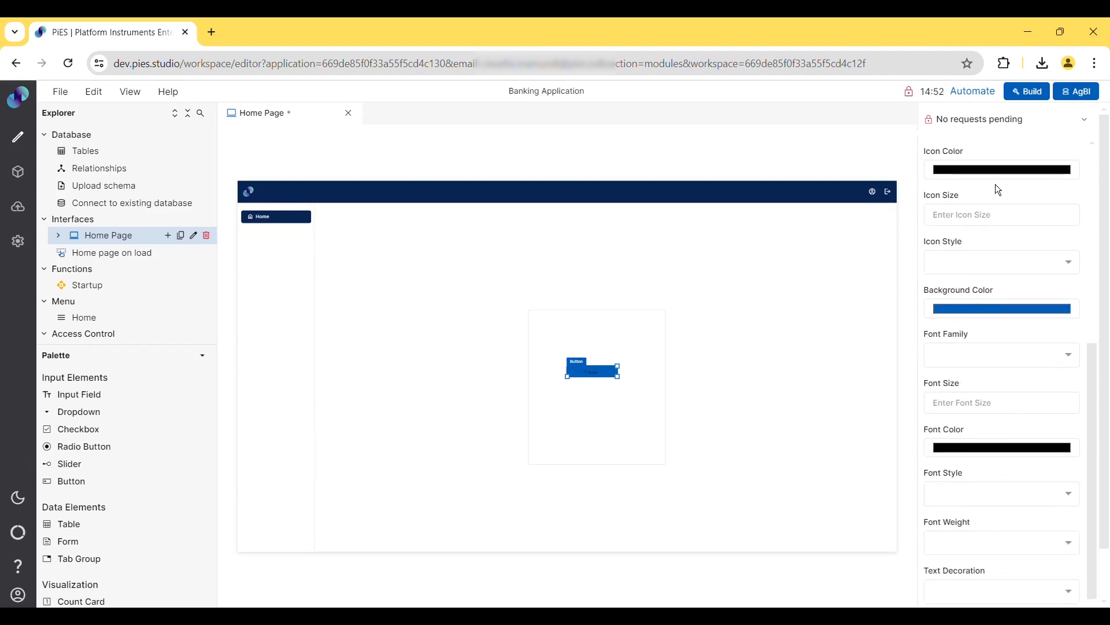
pyautogui.click(958, 206)
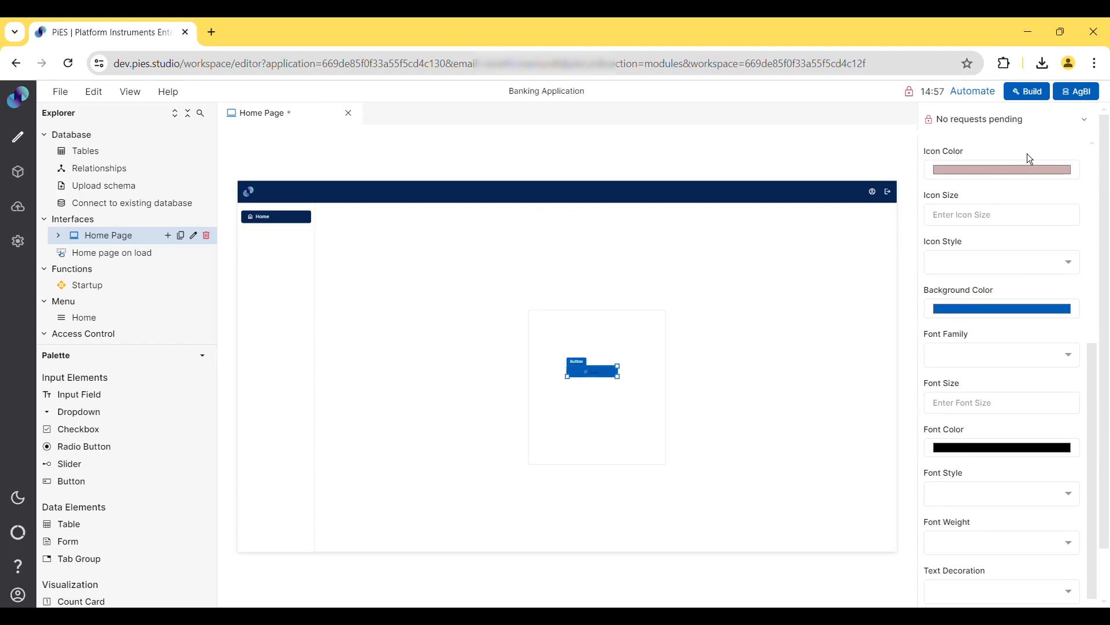
pyautogui.click(976, 222)
pyautogui.write('10')
pyautogui.click(970, 266)
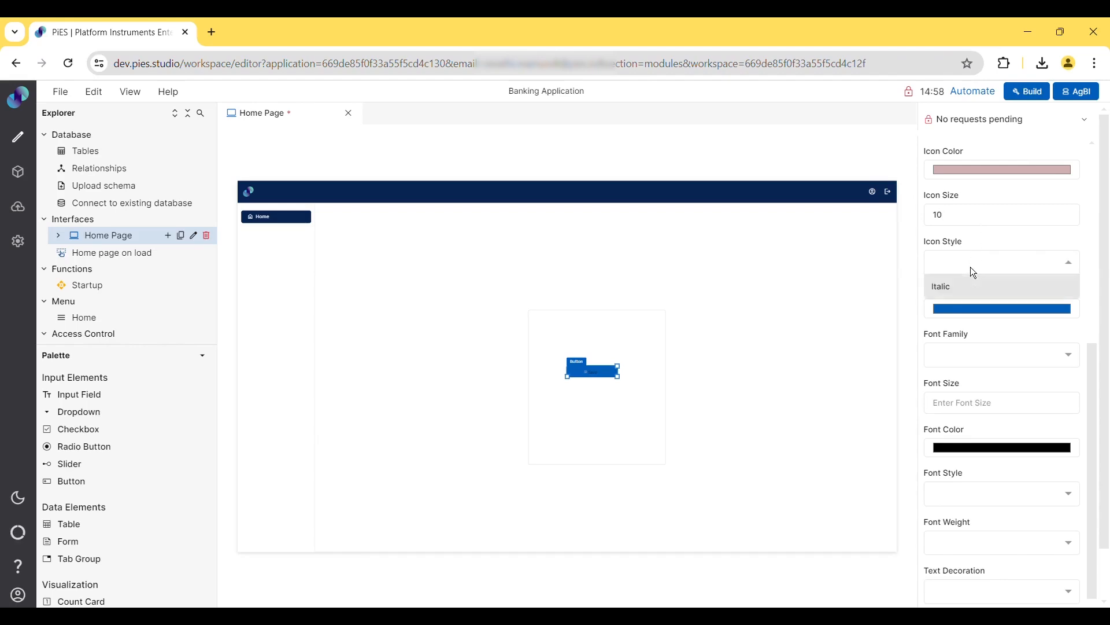
pyautogui.click(958, 289)
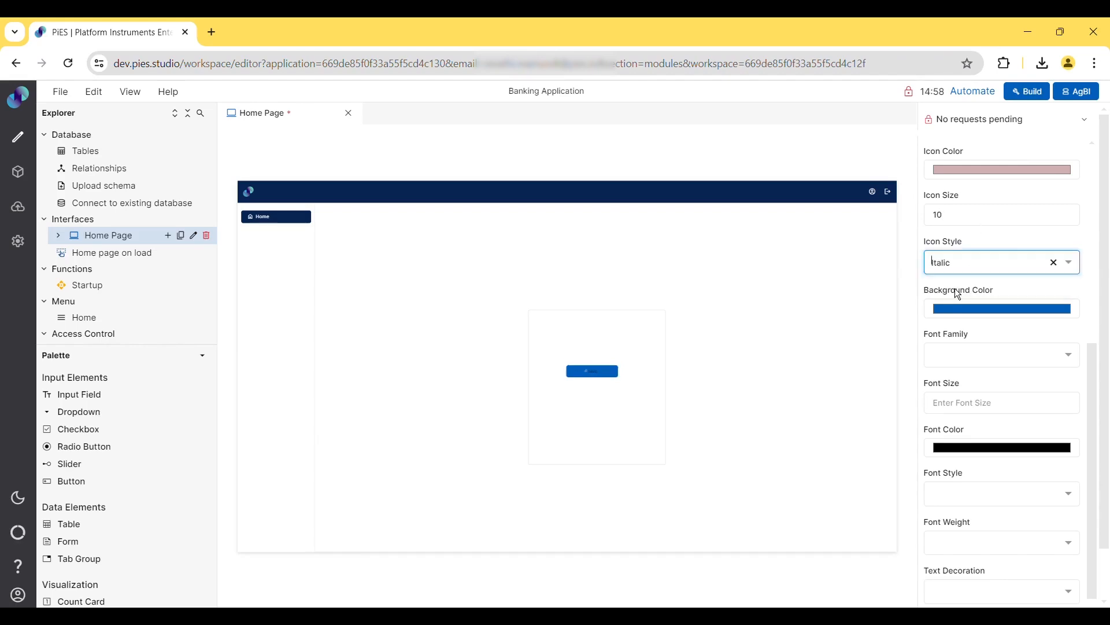
# Step: Give the button a greyish-blue background and set its font to Abel at size 20
pyautogui.click(970, 310)
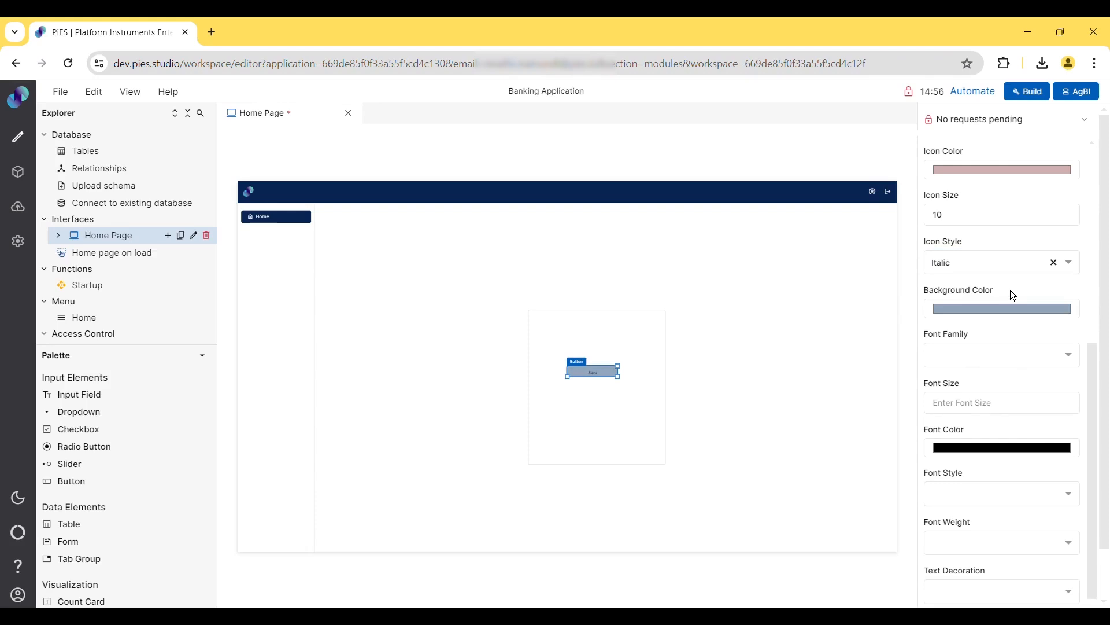
pyautogui.click(975, 364)
pyautogui.click(961, 437)
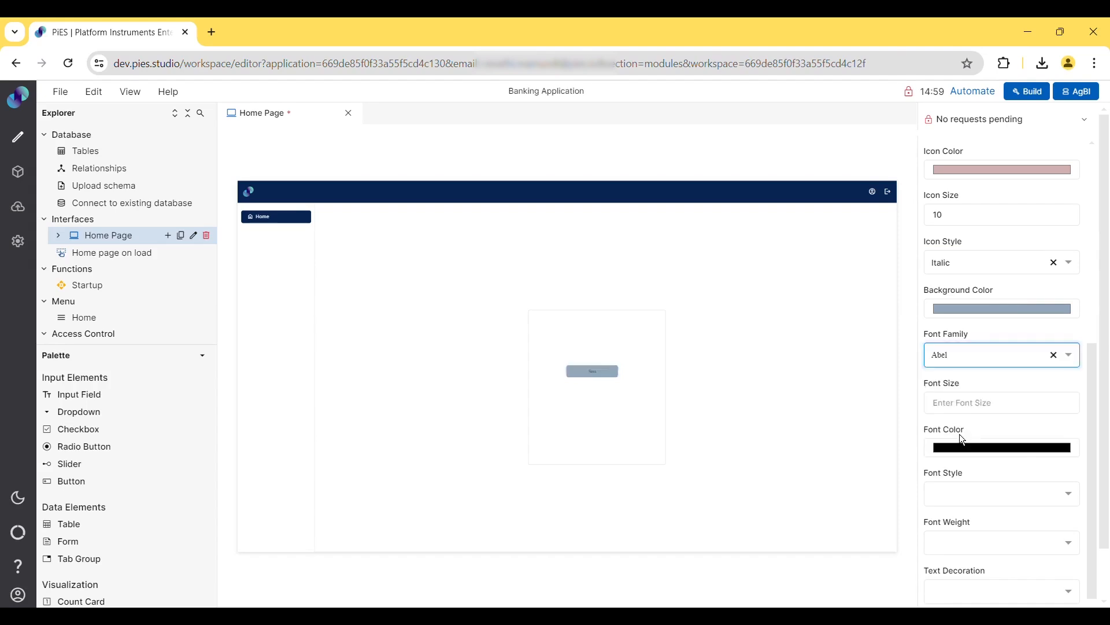
pyautogui.click(982, 409)
pyautogui.write('20')
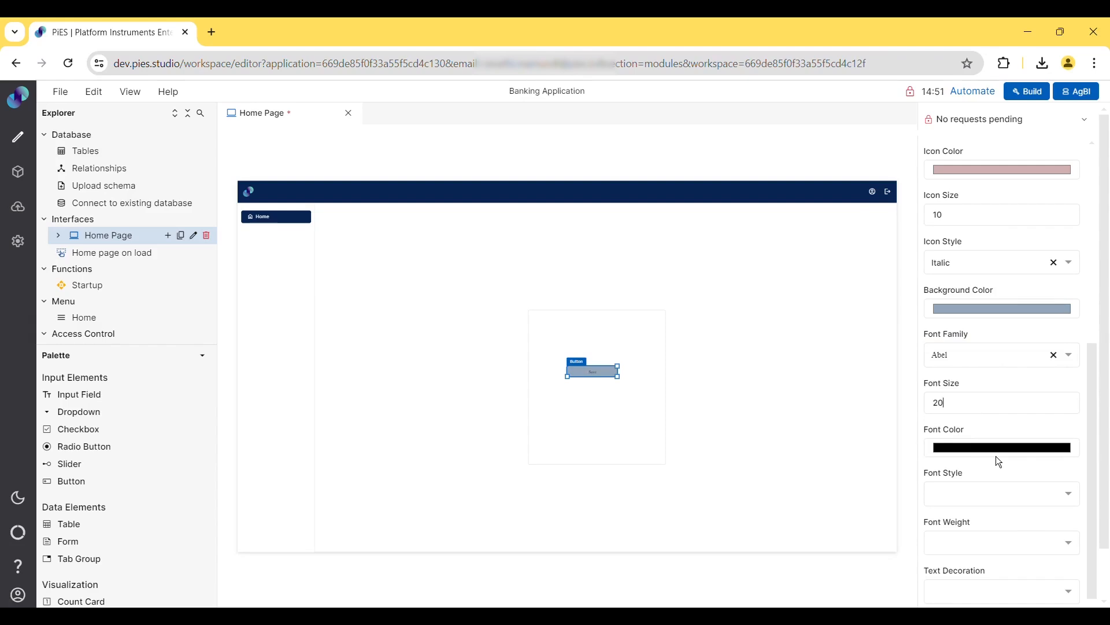
# Step: Make the button text italic, bold and underlined, and set the border thickness to 10
pyautogui.click(982, 507)
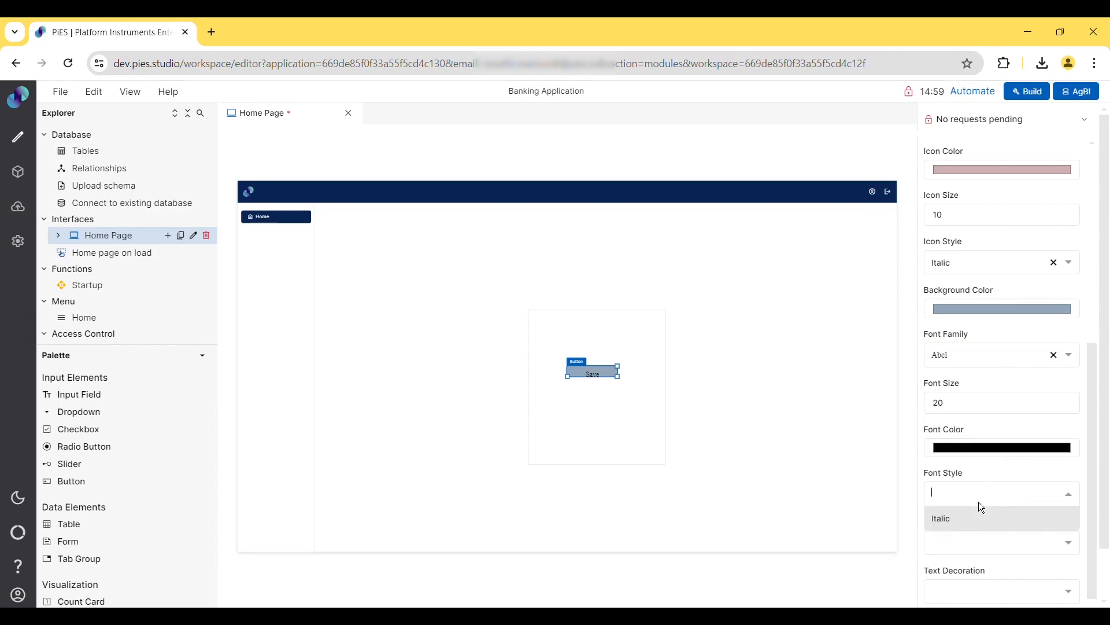
pyautogui.click(954, 531)
pyautogui.click(961, 551)
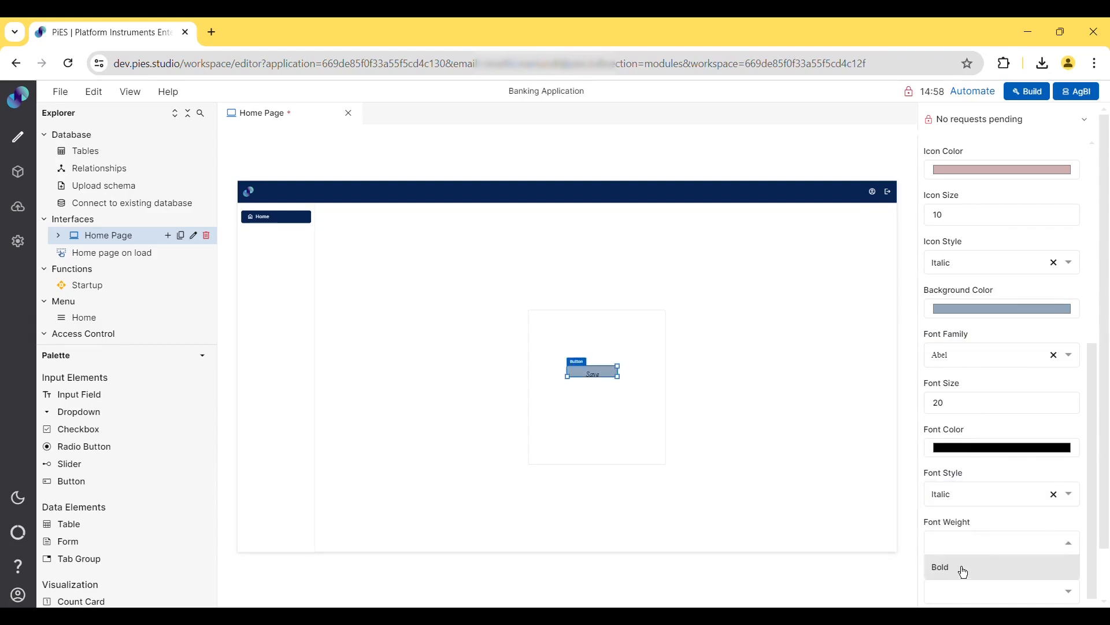
pyautogui.click(963, 569)
pyautogui.scroll(-2, 959, 567)
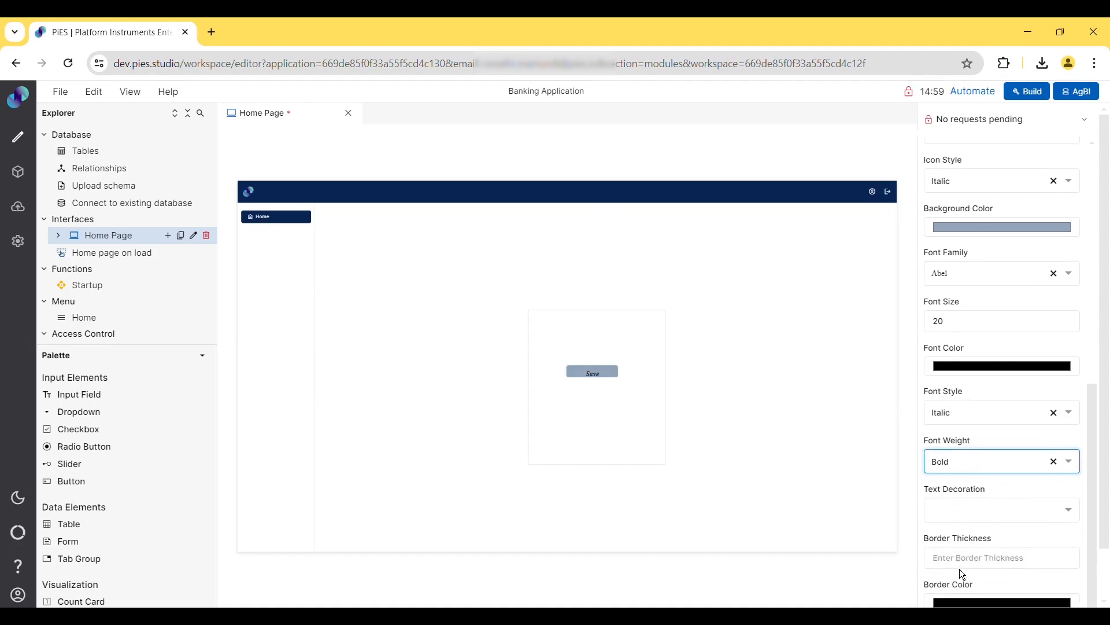
pyautogui.click(976, 508)
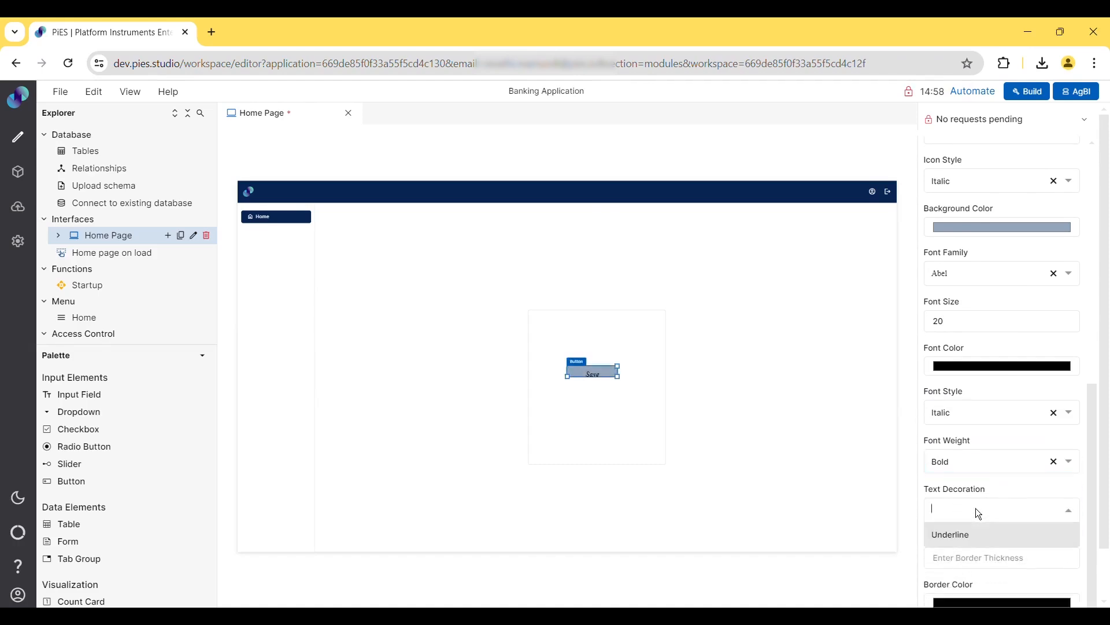
pyautogui.click(965, 546)
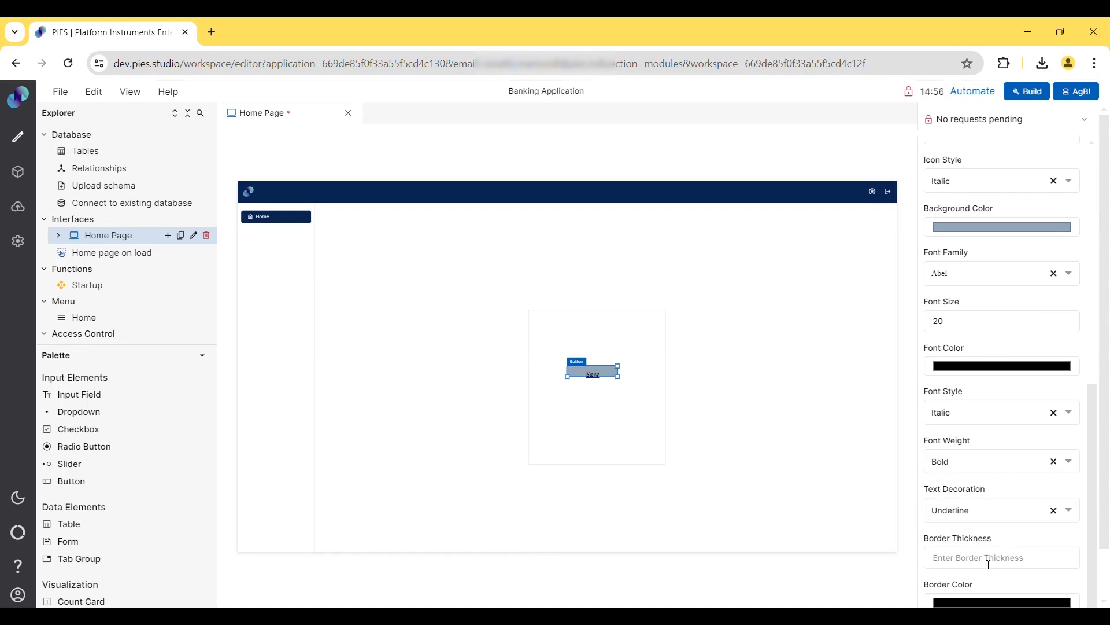
pyautogui.write('10')
# Step: Add an On Click event to the button that triggers "Home page on load", without parameters
pyautogui.scroll(-1, 988, 564)
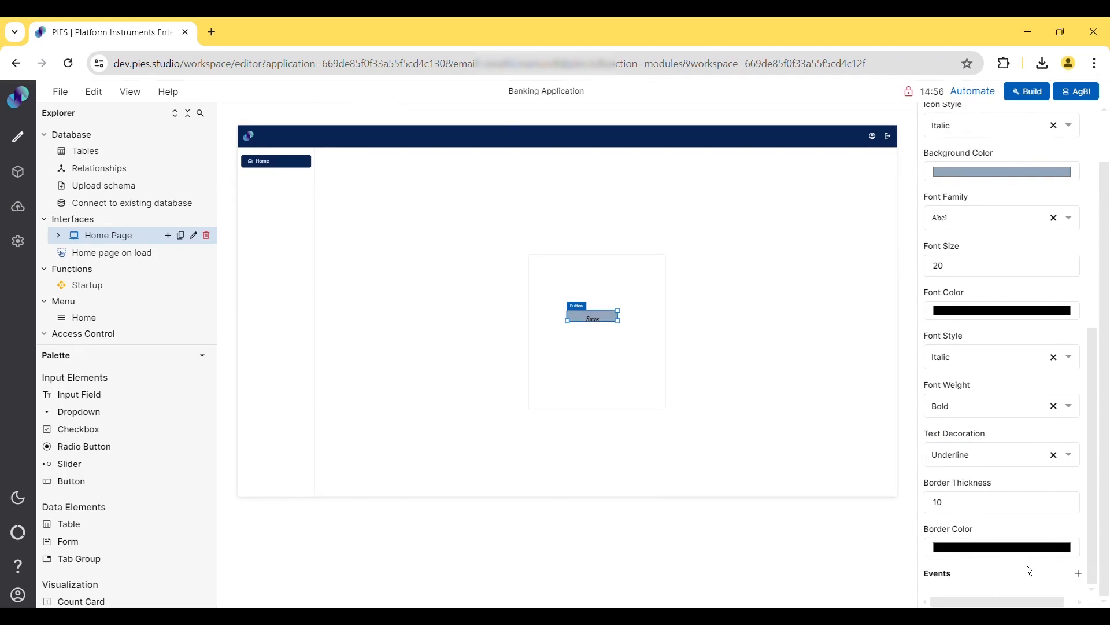
pyautogui.click(1084, 585)
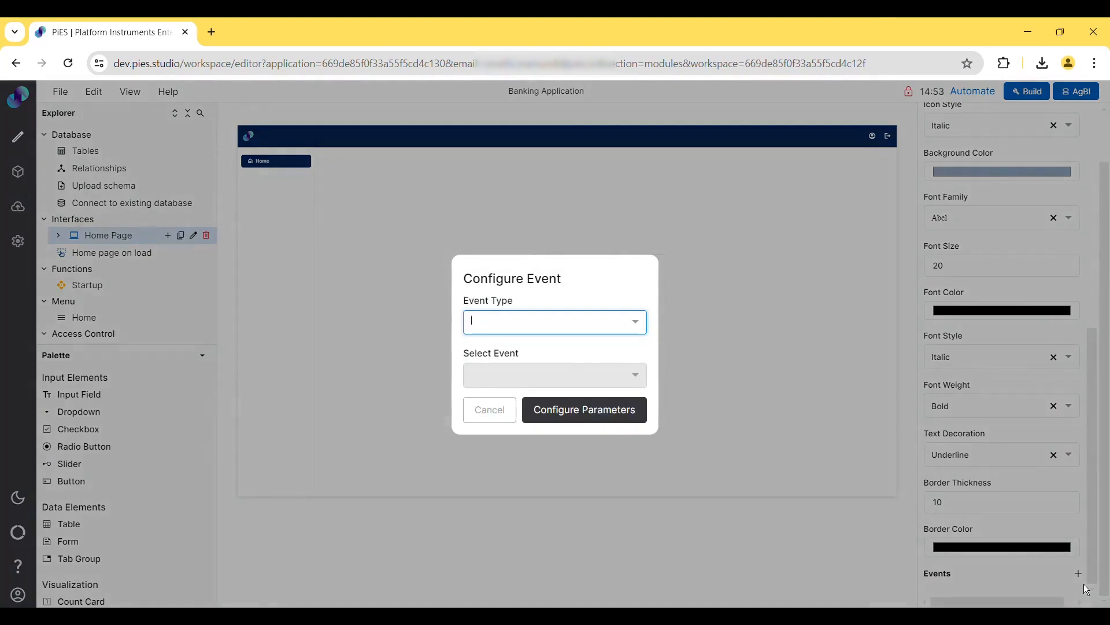
pyautogui.click(602, 324)
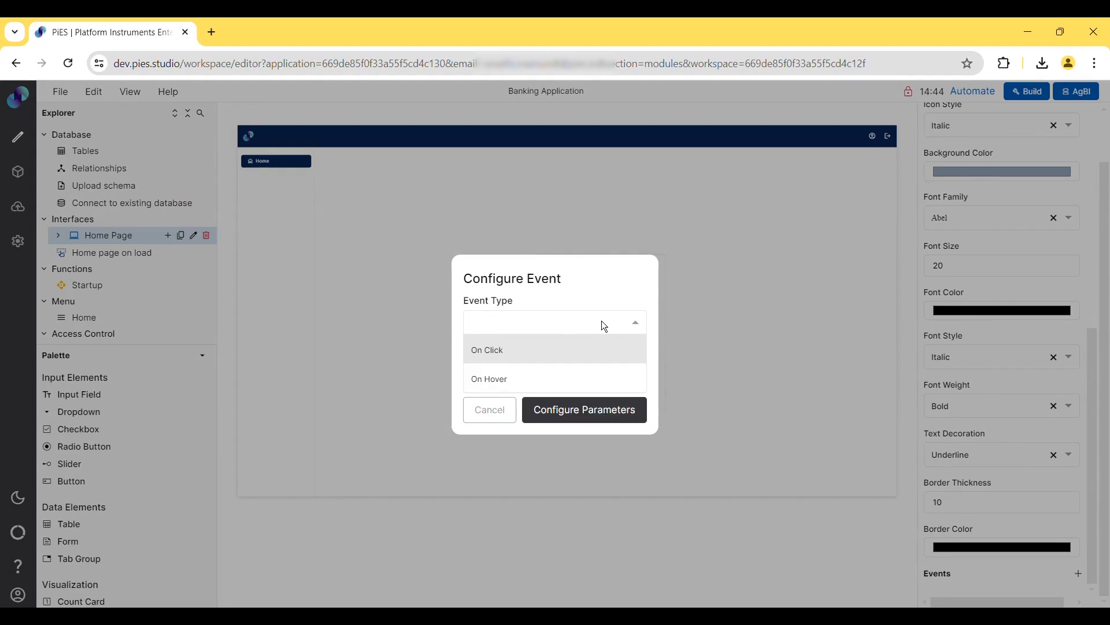
pyautogui.click(540, 357)
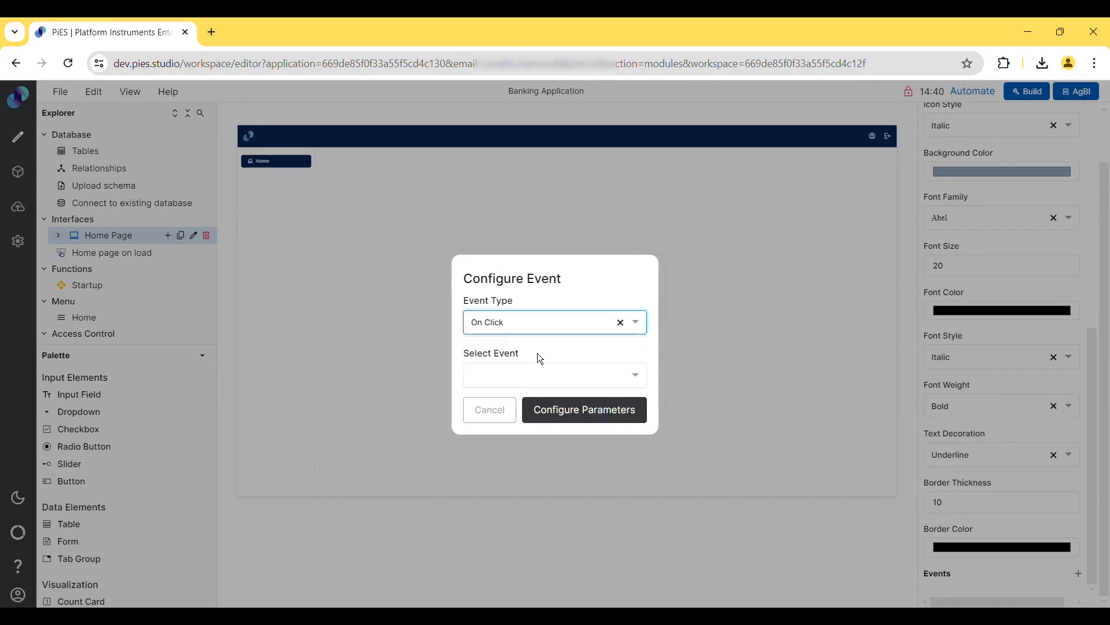
pyautogui.click(512, 377)
pyautogui.click(508, 405)
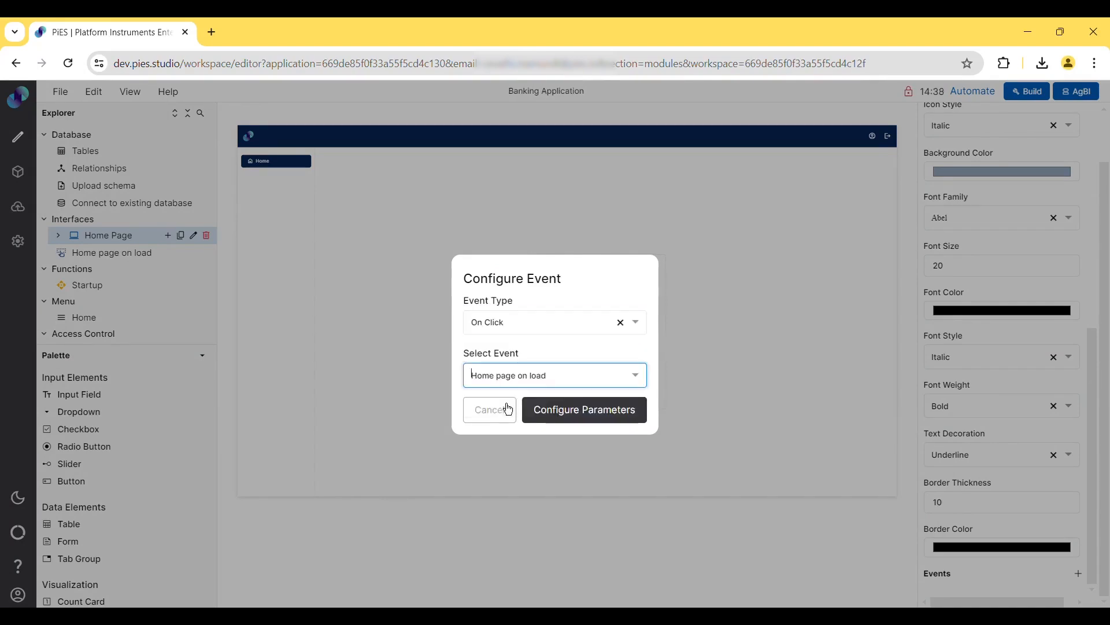
pyautogui.click(565, 413)
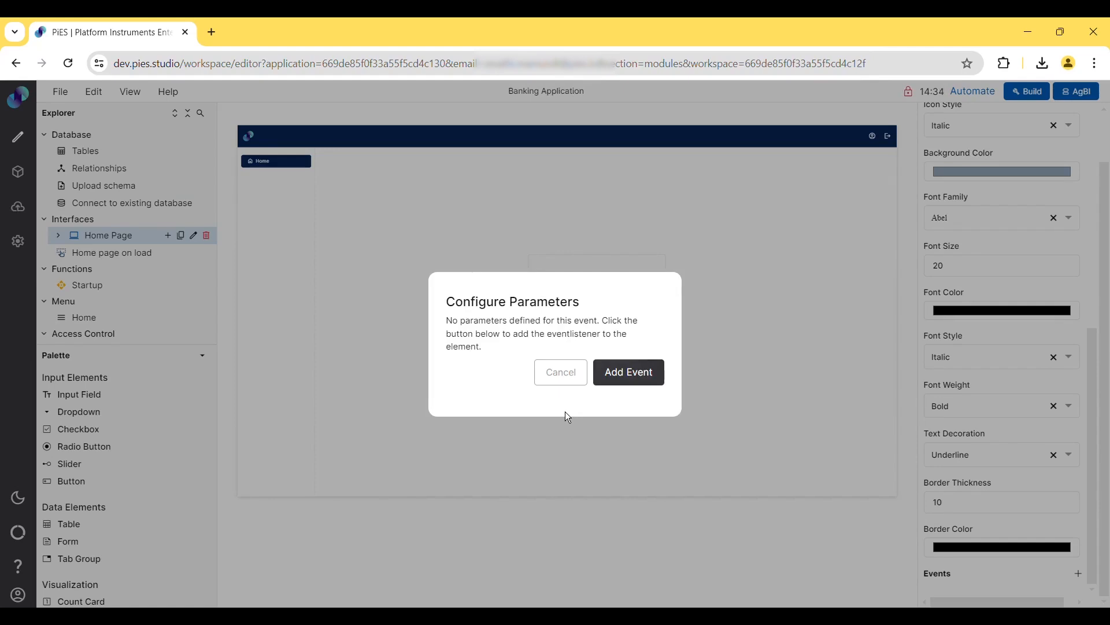
pyautogui.click(615, 382)
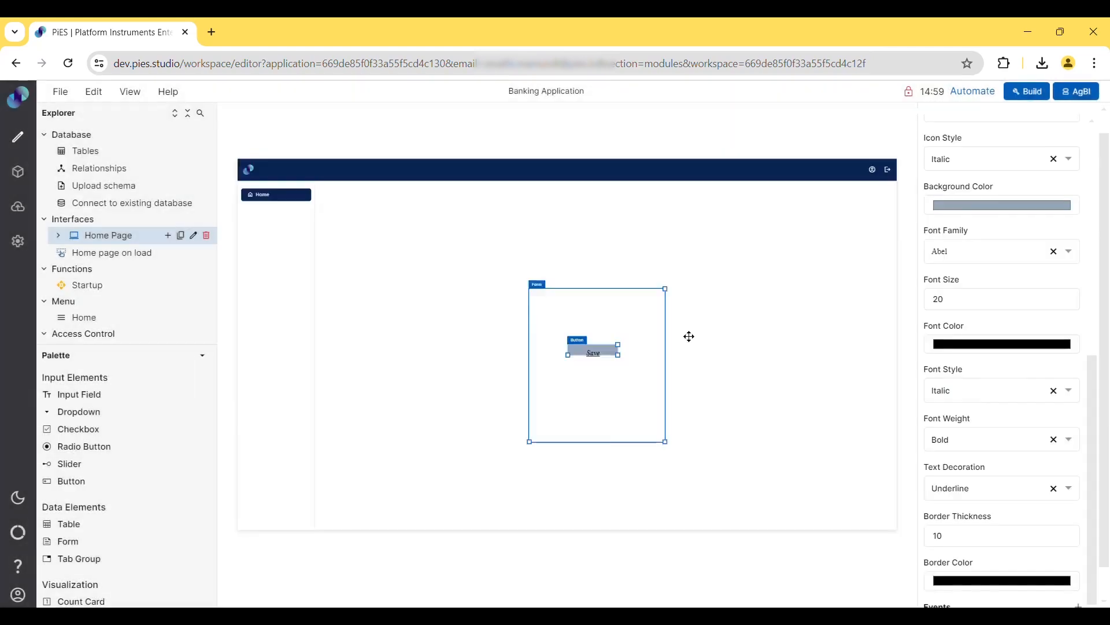
pyautogui.scroll(-1, 1015, 446)
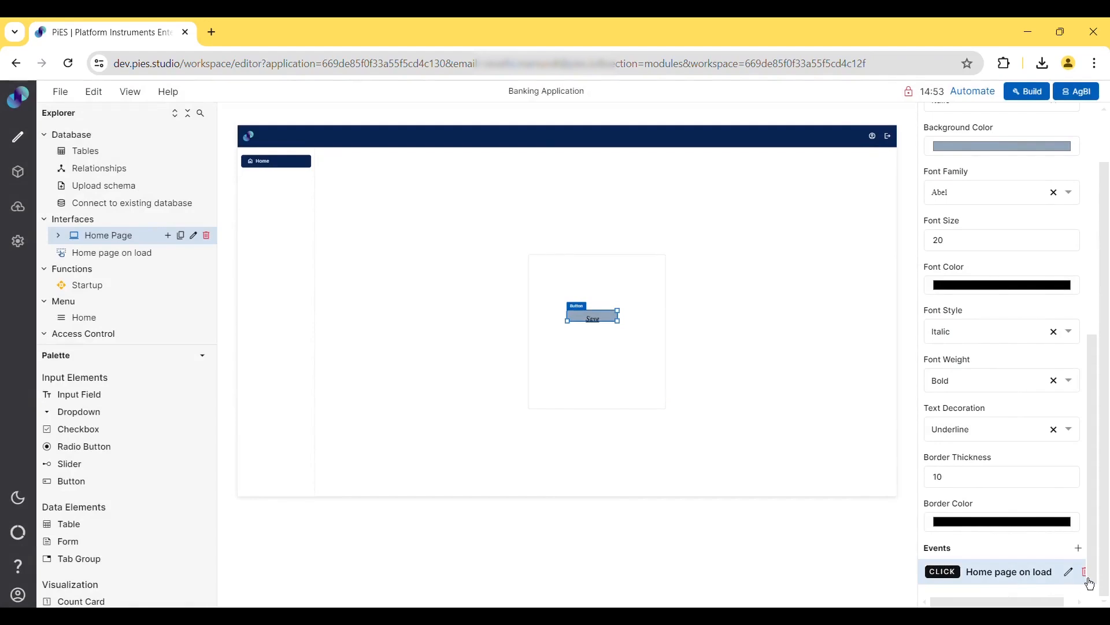
pyautogui.scroll(8, 1067, 306)
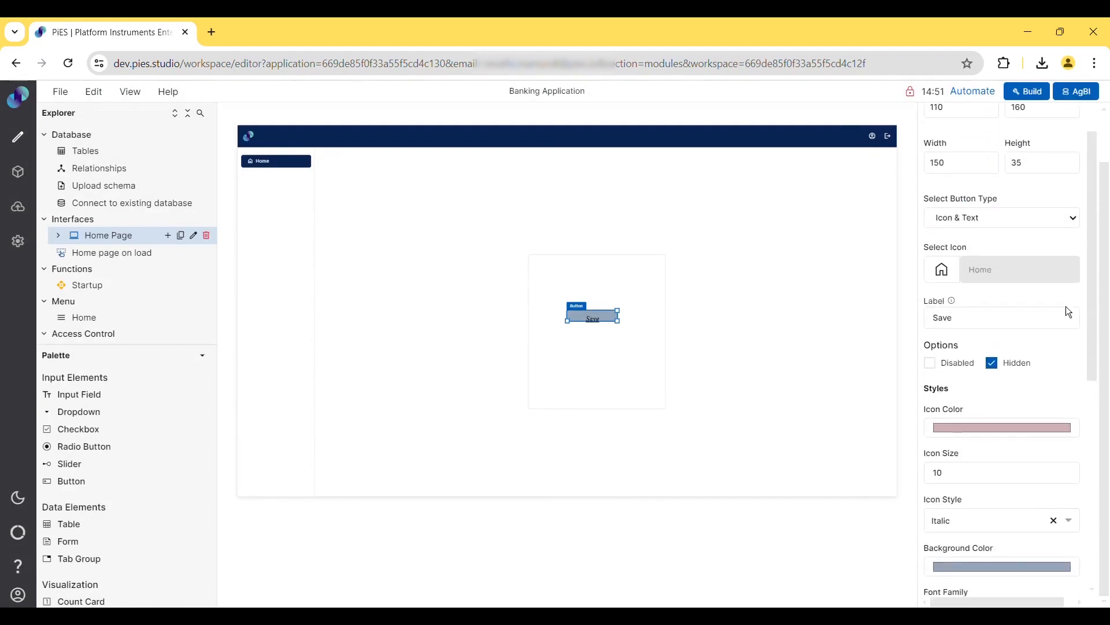